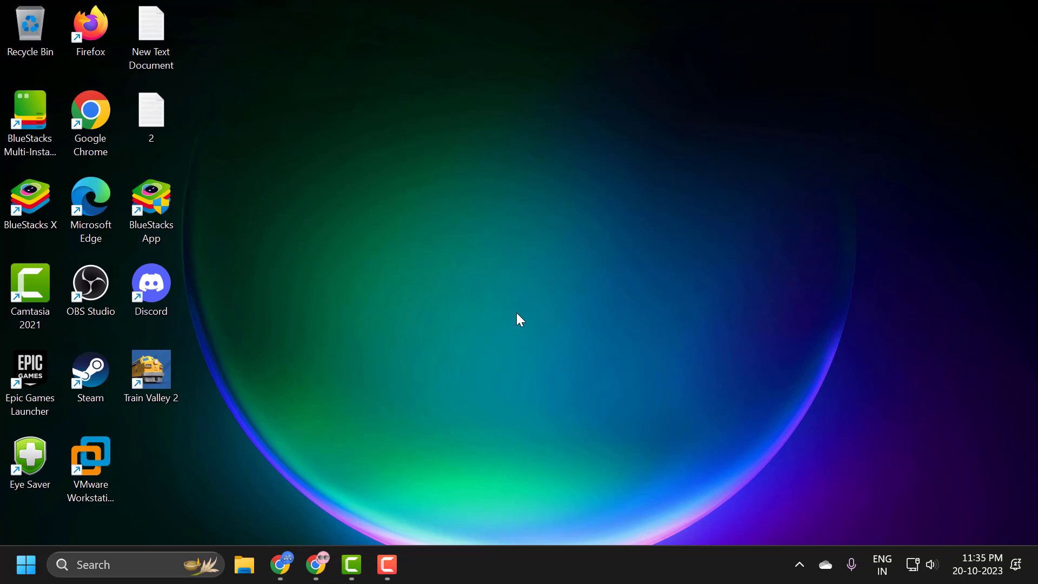
# Search Windows for 'local' and launch the Local Security Policy app.
pyautogui.click(144, 556)
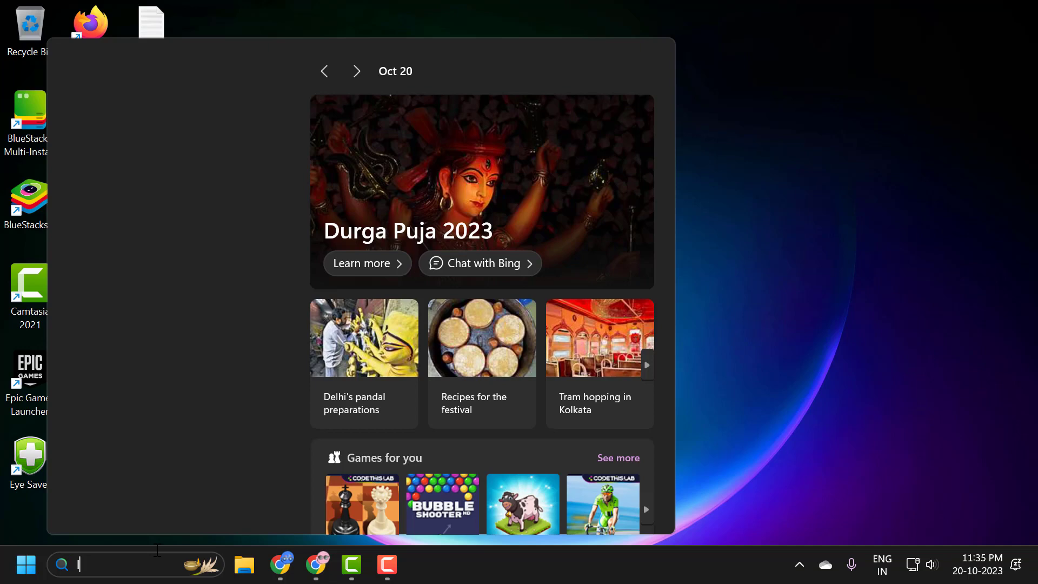
pyautogui.write('local')
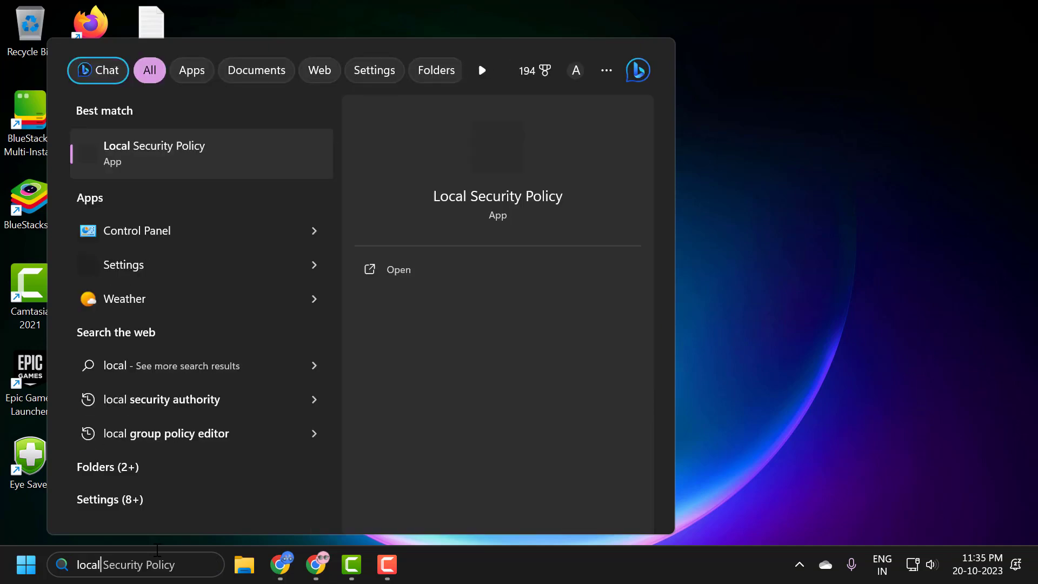
pyautogui.click(203, 163)
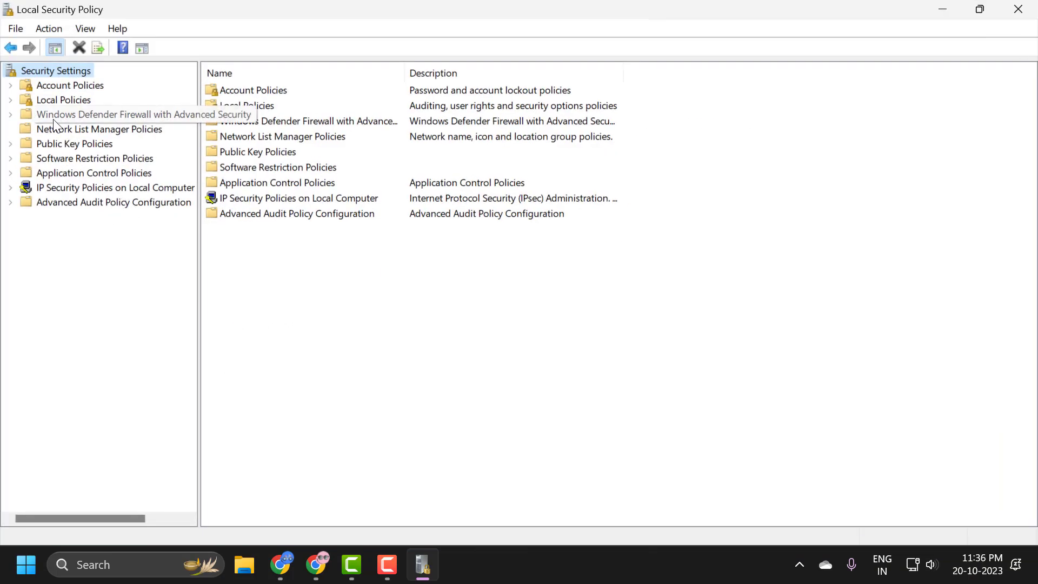
# Under Local Policies > User Rights Assignment, select the 'Log on as a batch job' right.
pyautogui.click(12, 100)
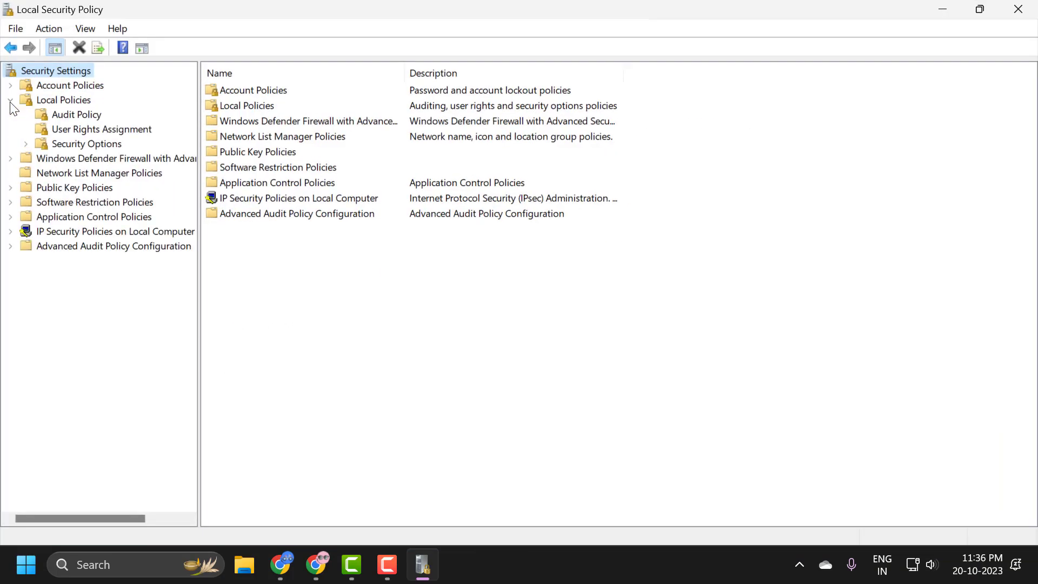
pyautogui.click(82, 133)
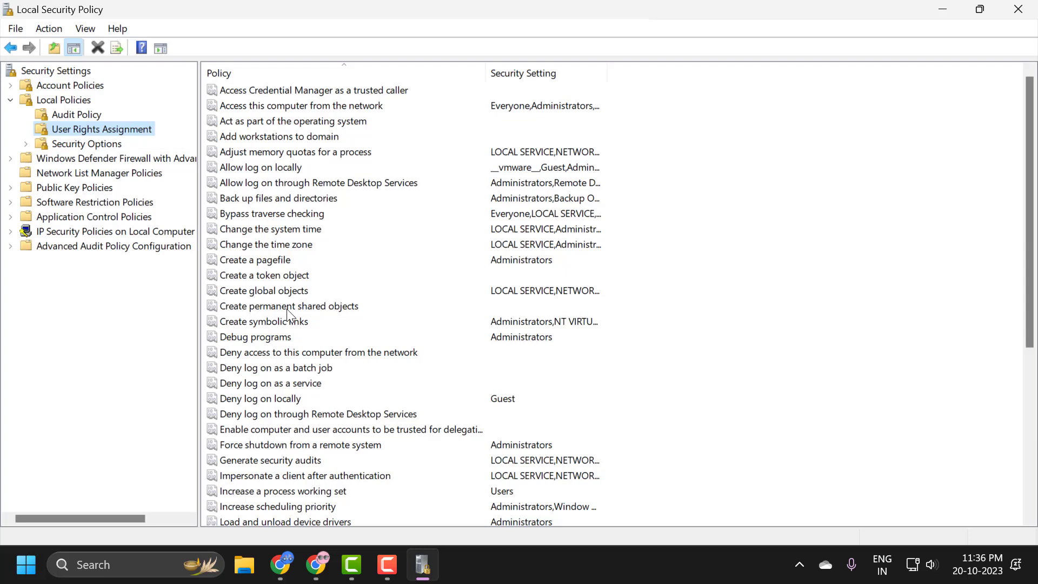
pyautogui.click(269, 313)
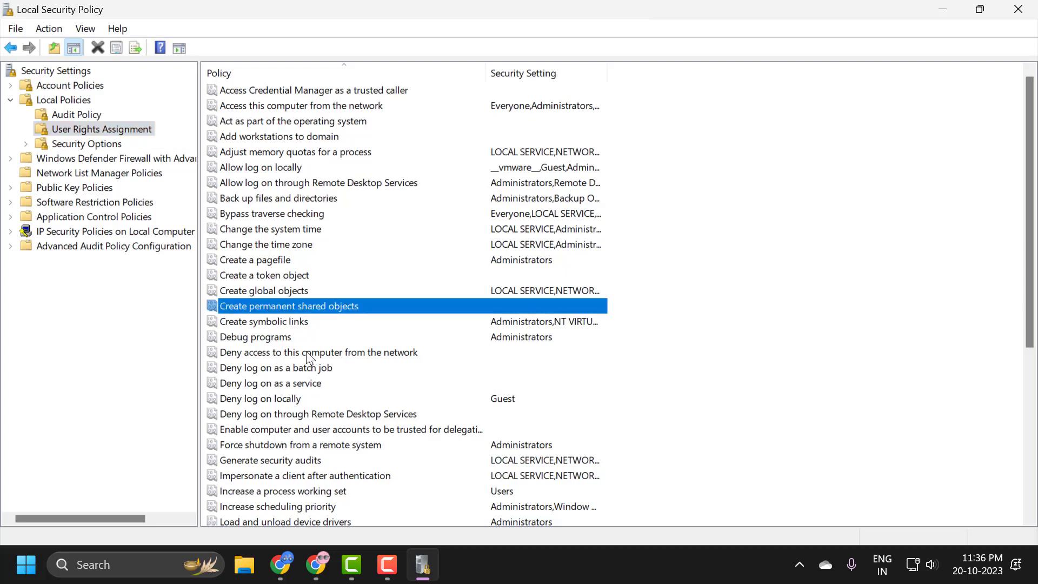
pyautogui.scroll(-3, 320, 357)
pyautogui.scroll(-3, 299, 352)
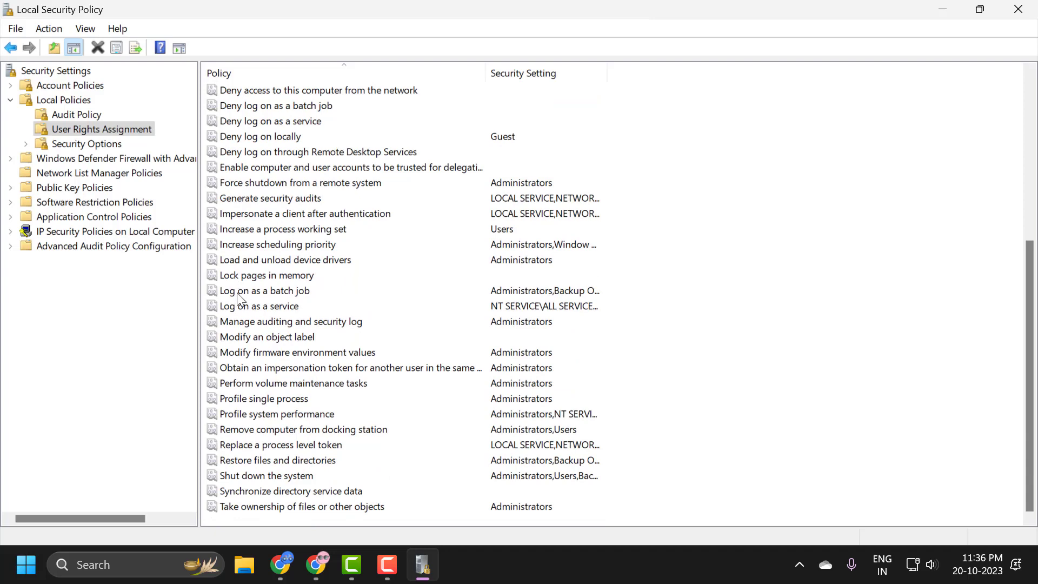
pyautogui.click(289, 294)
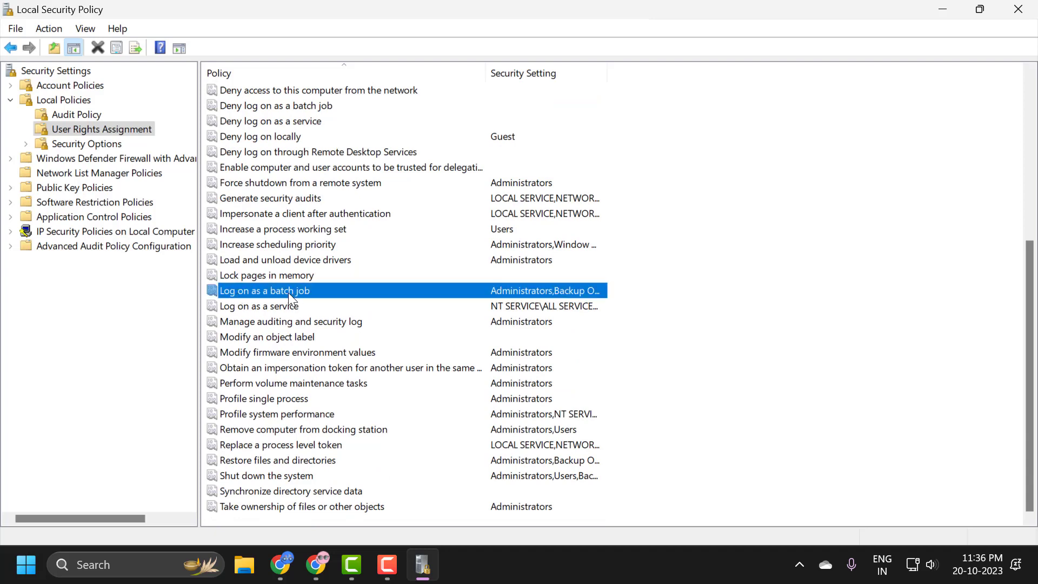
# From the right's settings, search and list all users and groups on this computer.
pyautogui.doubleClick(320, 294)
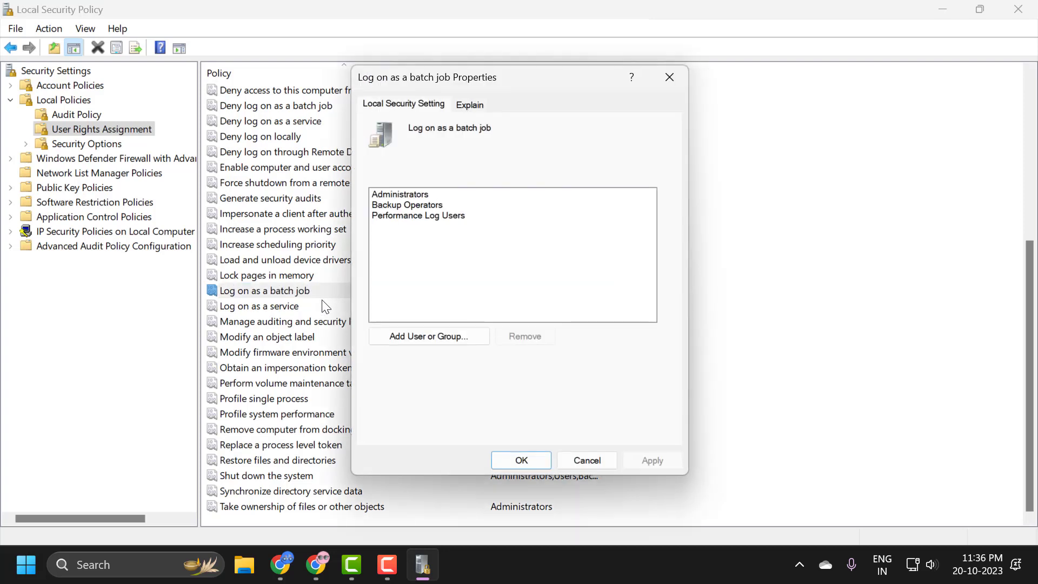
pyautogui.click(469, 343)
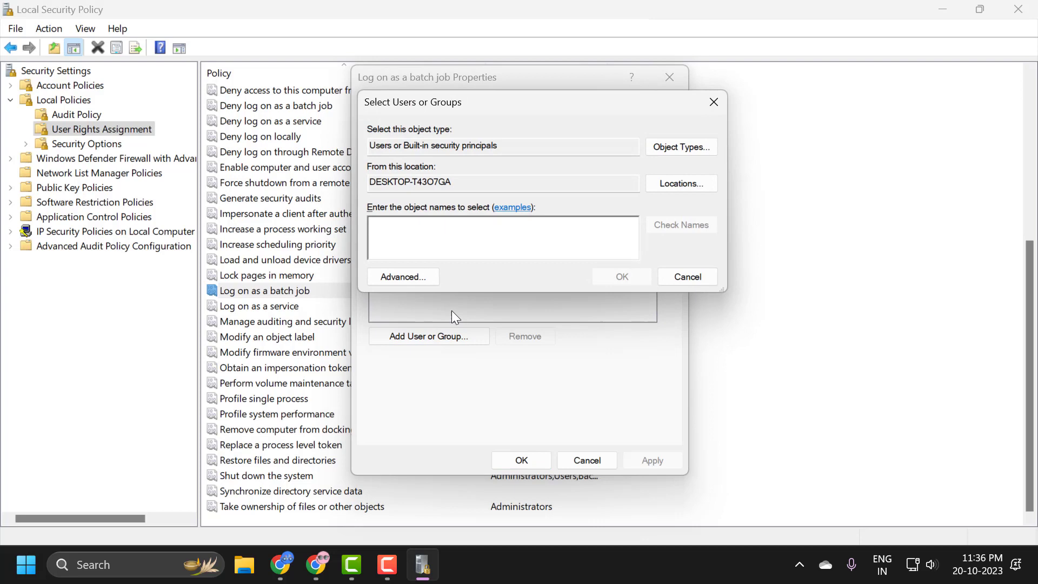
pyautogui.click(398, 277)
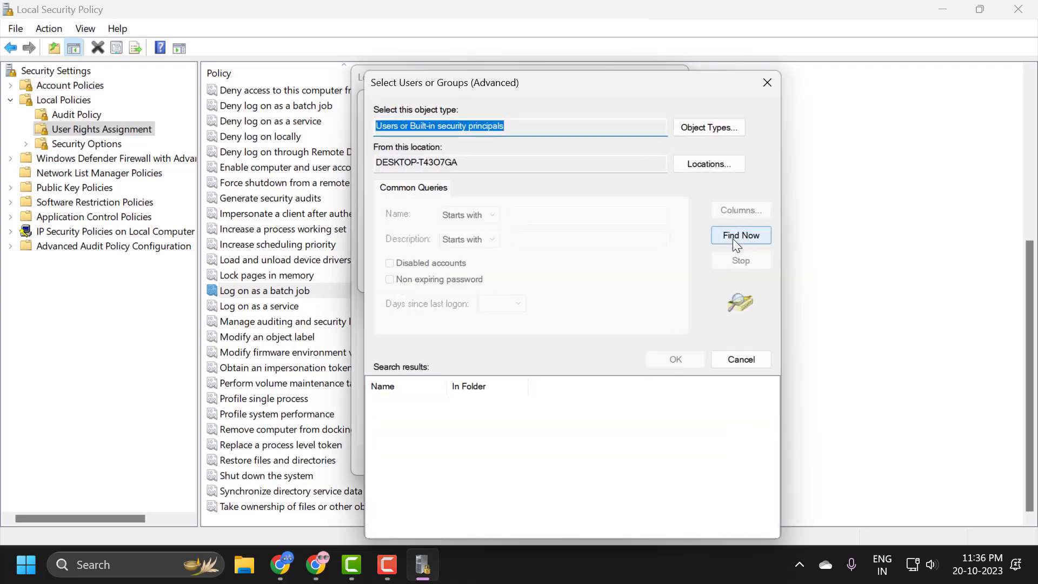
pyautogui.click(730, 235)
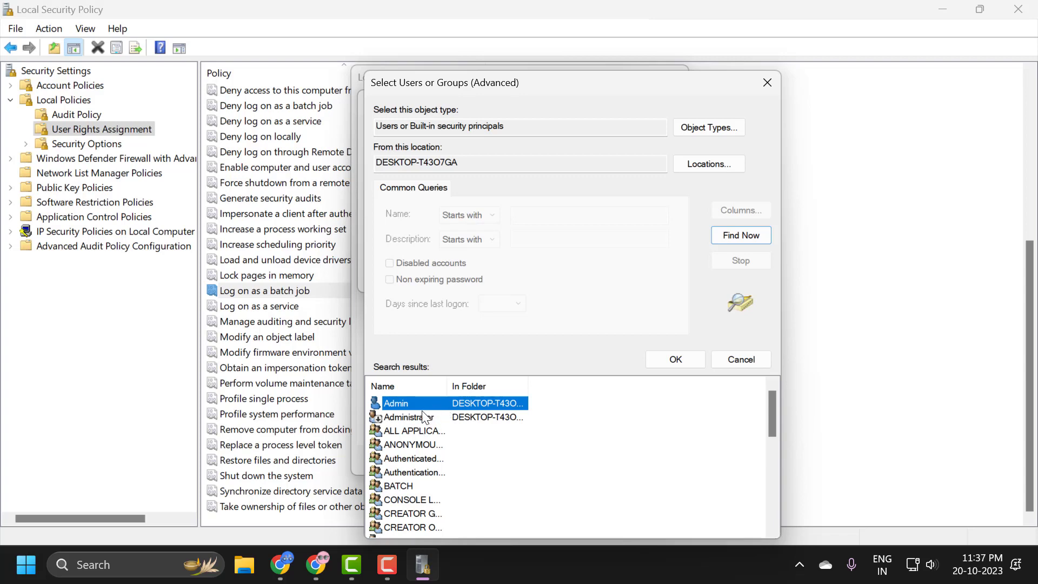
# Add the local Admin account to 'Log on as a batch job' and apply the change.
pyautogui.click(683, 360)
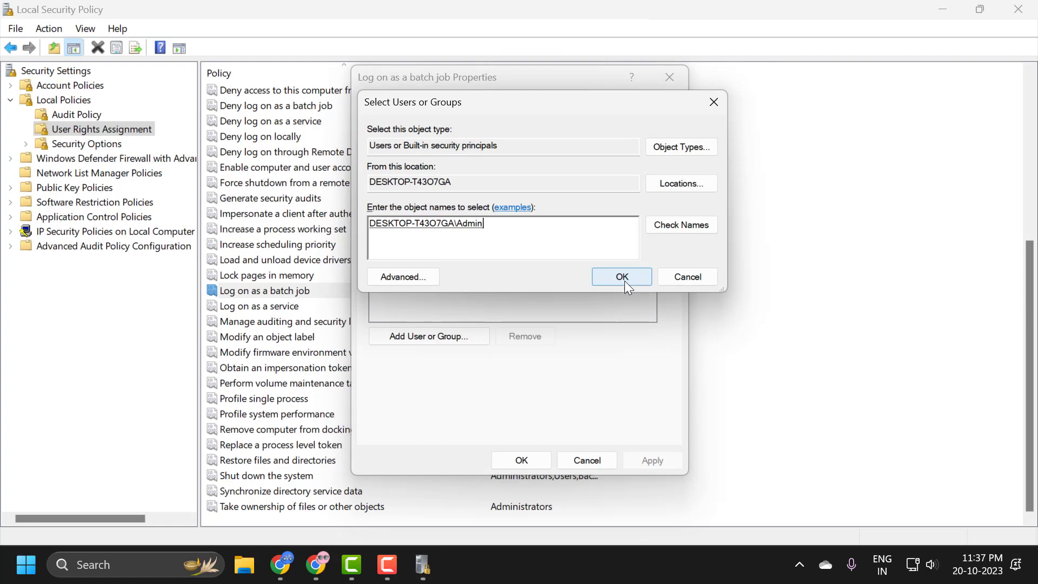
pyautogui.click(625, 279)
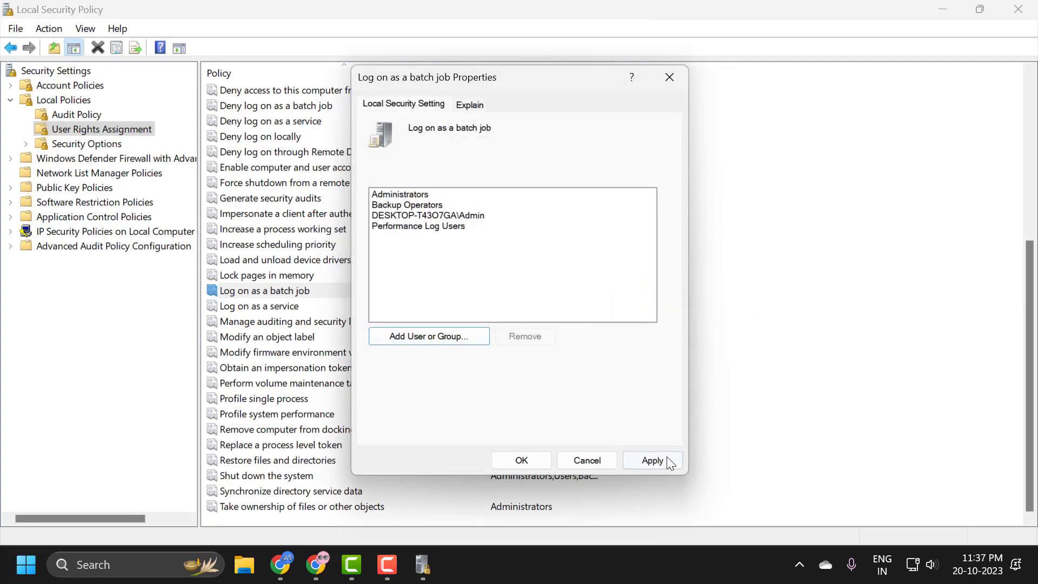
pyautogui.click(667, 462)
# Confirm the right's settings, collapse Local Policies and close Local Security Policy.
pyautogui.click(514, 461)
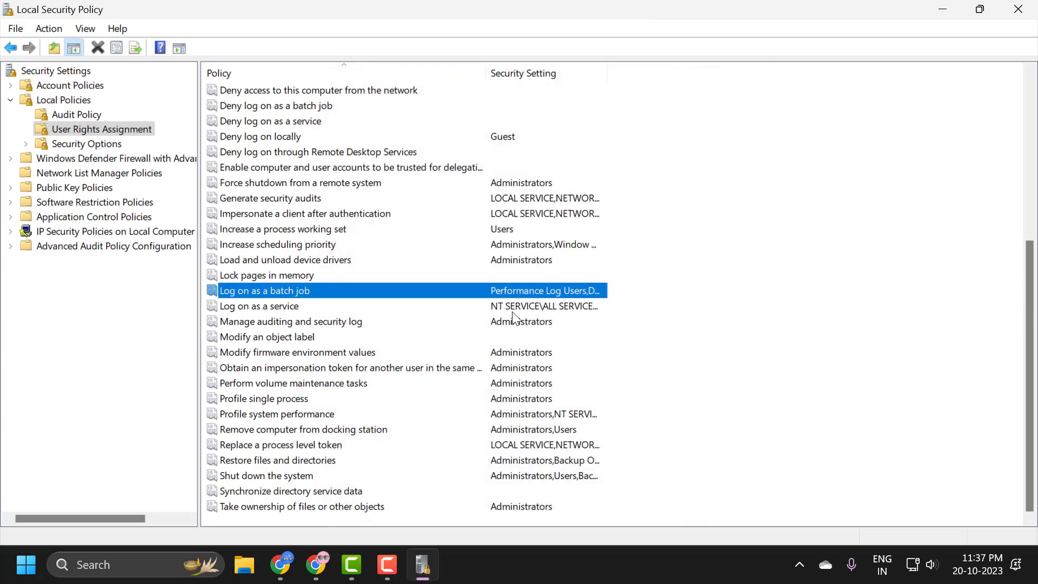
pyautogui.click(11, 101)
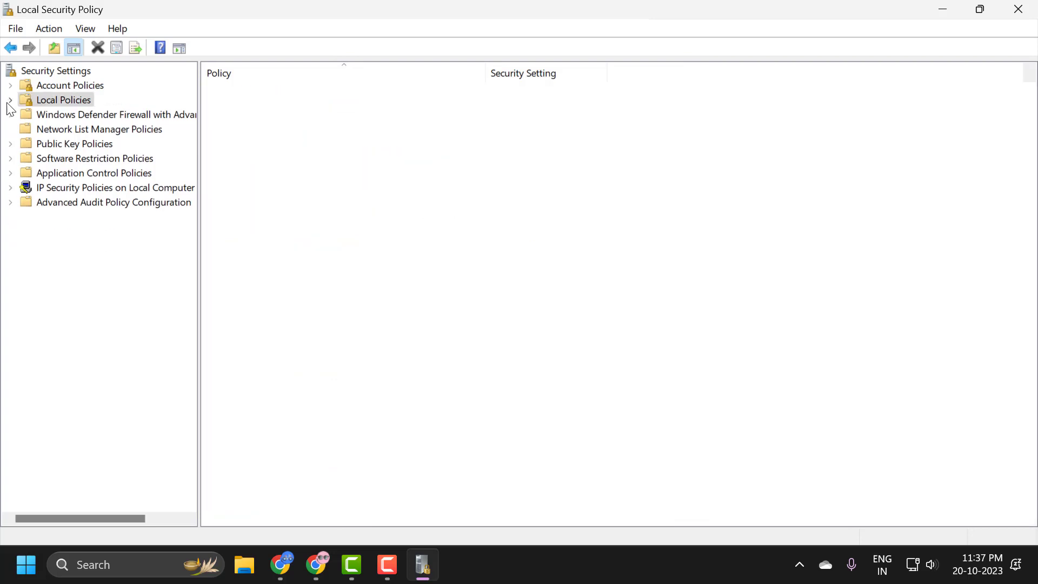
pyautogui.click(1017, 9)
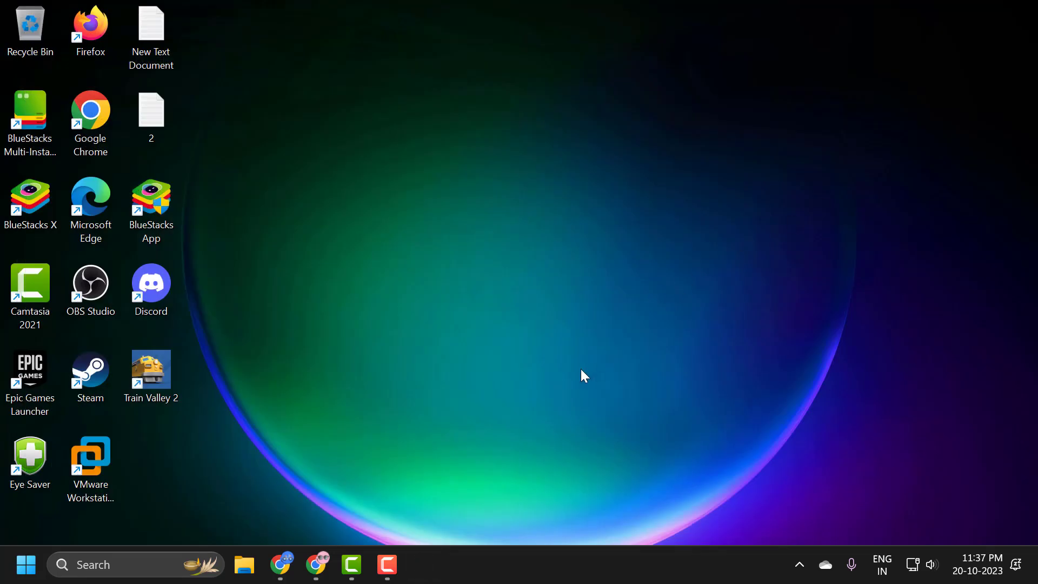